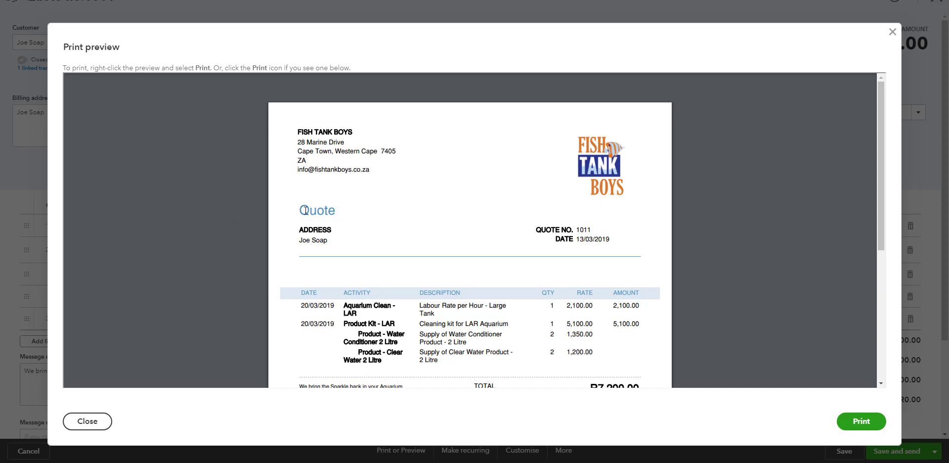
# Highlight the 'Quote' heading on the quote's print preview
pyautogui.moveTo(298, 211); pyautogui.dragTo(337, 211)
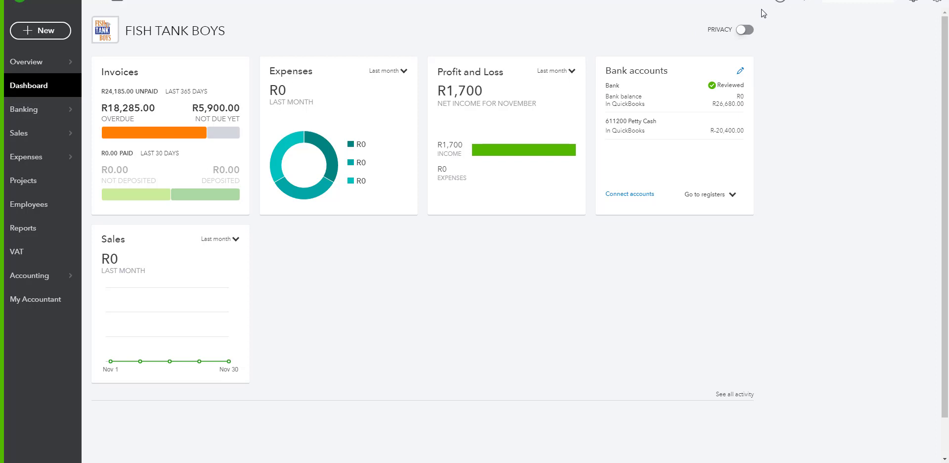
# Start a blank quote from the + New menu, dated 16/12/2019 with no customer
pyautogui.click(48, 39)
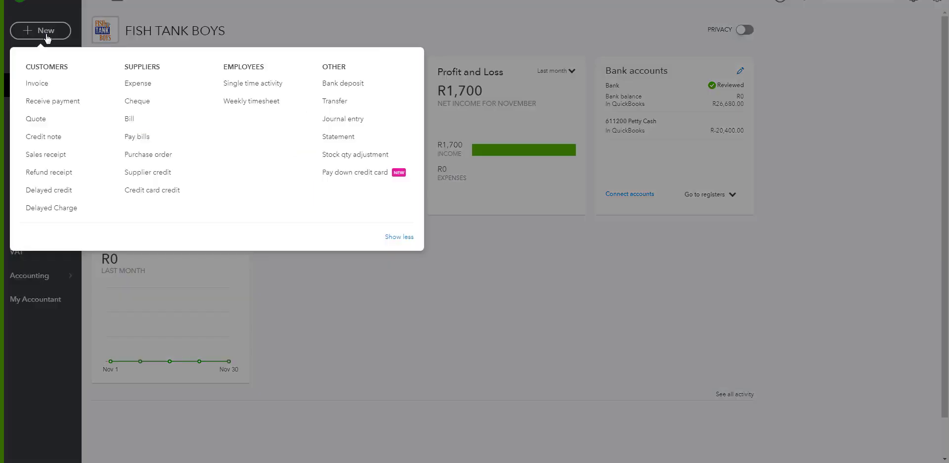
pyautogui.click(49, 121)
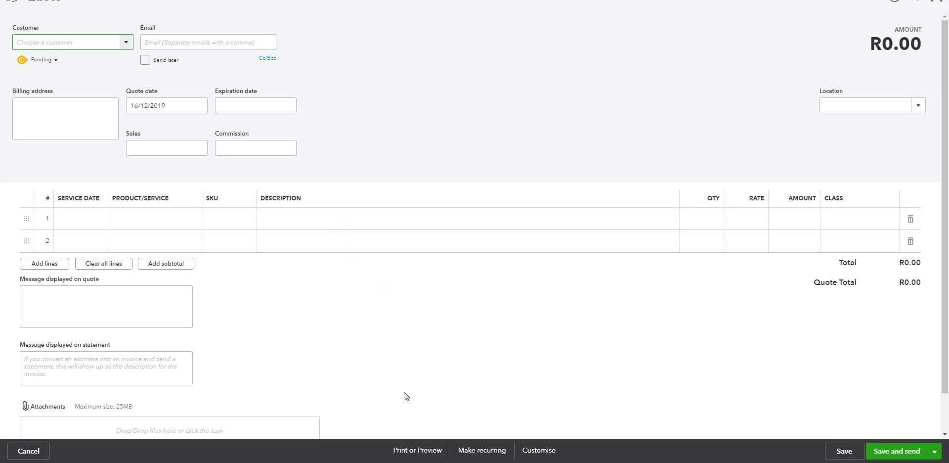
# Open Joe Soap's recent quote 1011 for R7,200.00 and check its print preview headed Estimate
pyautogui.click(12, 3)
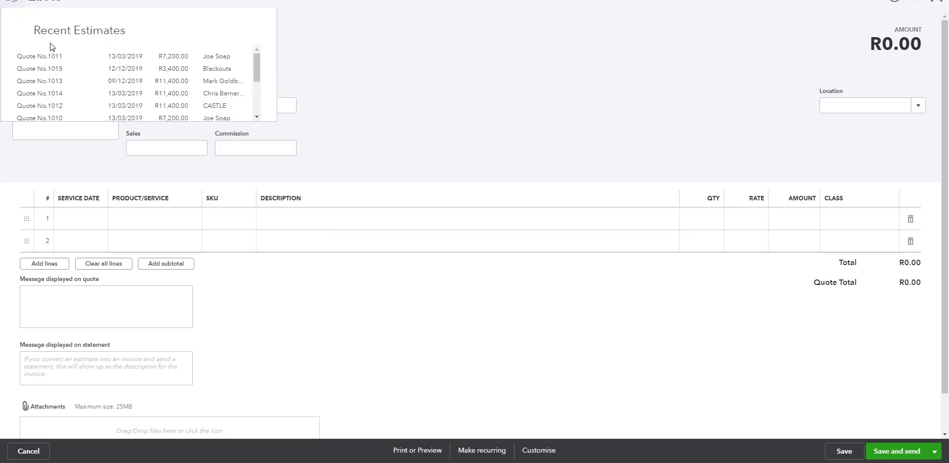
pyautogui.click(159, 67)
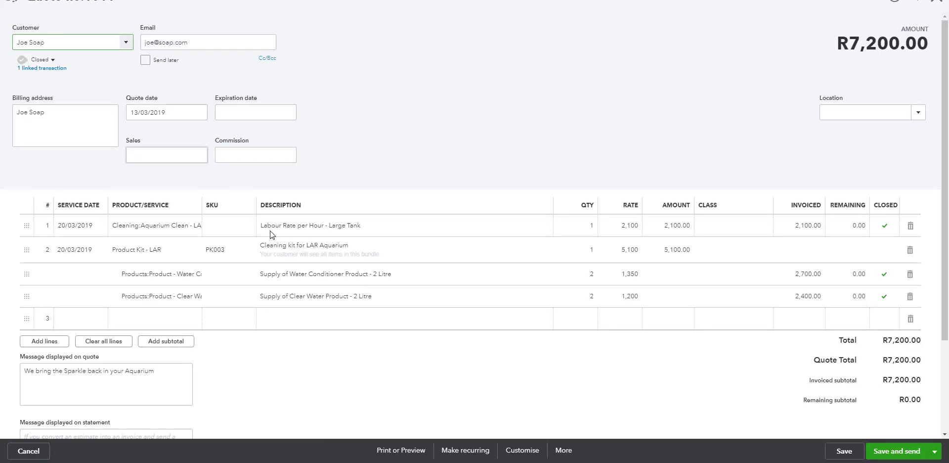
pyautogui.click(406, 452)
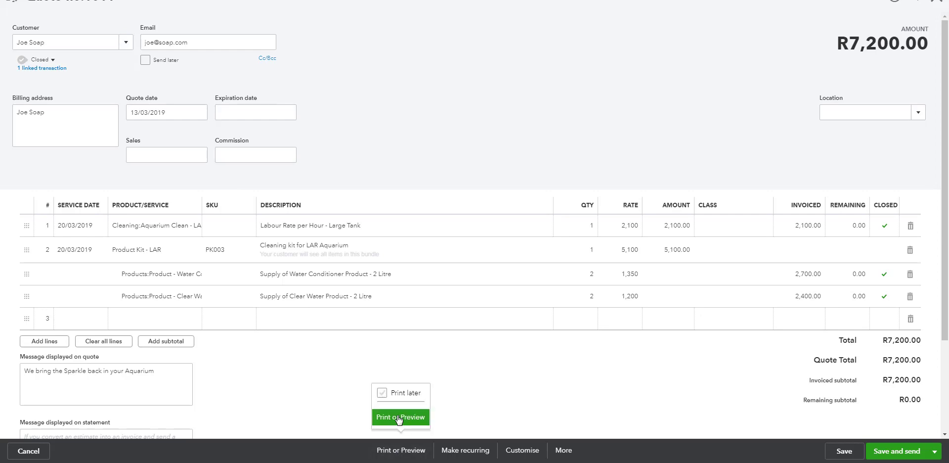
pyautogui.click(398, 417)
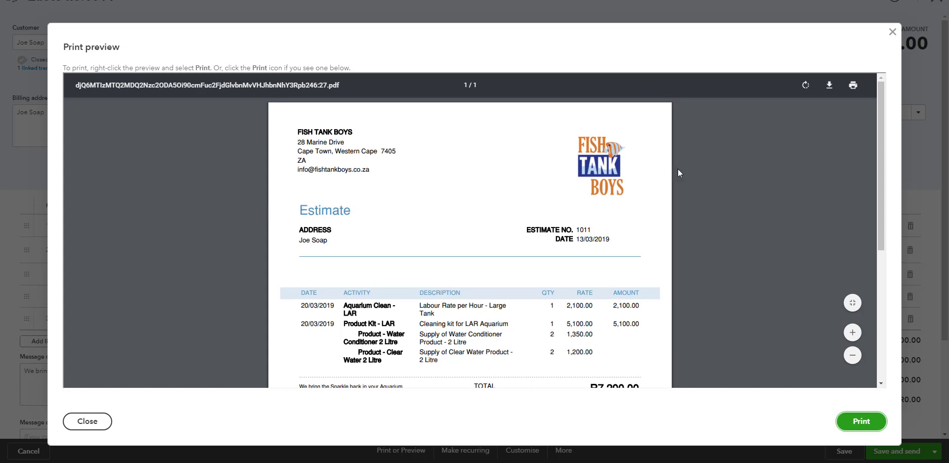
pyautogui.click(892, 31)
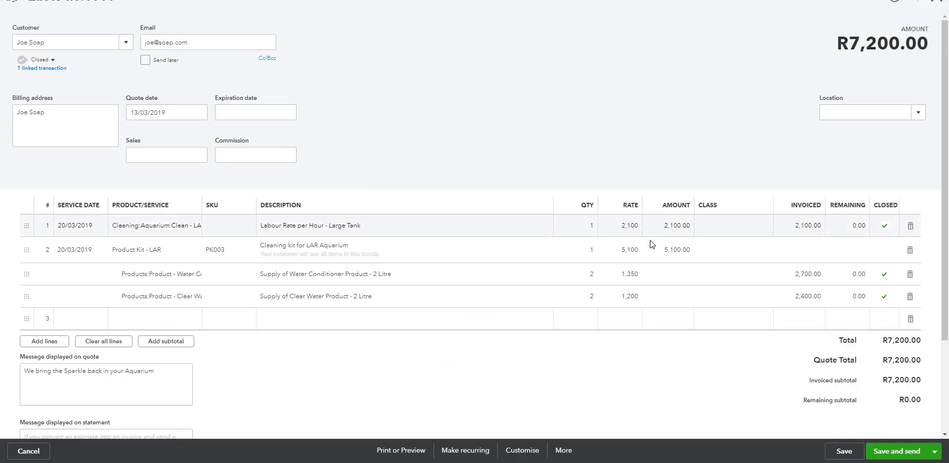
# Change the standard template's quote form name from 'Estimate' to 'Quote' and save it
pyautogui.click(525, 451)
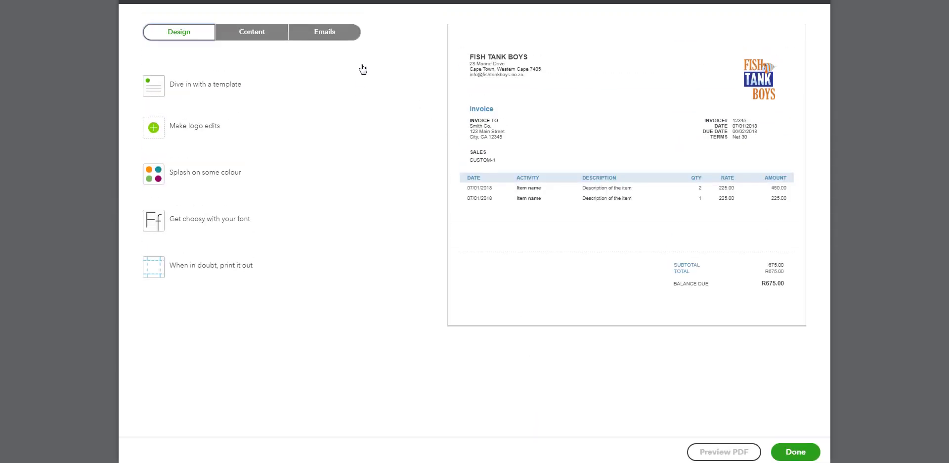
pyautogui.click(250, 34)
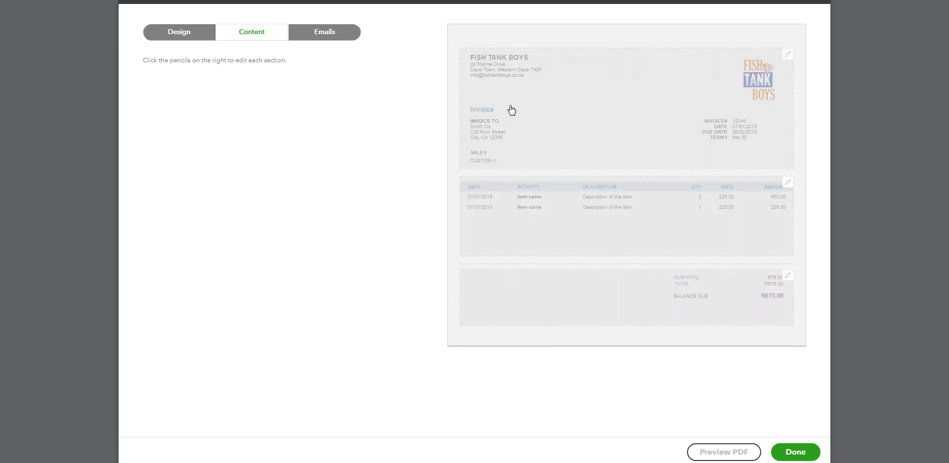
pyautogui.click(652, 131)
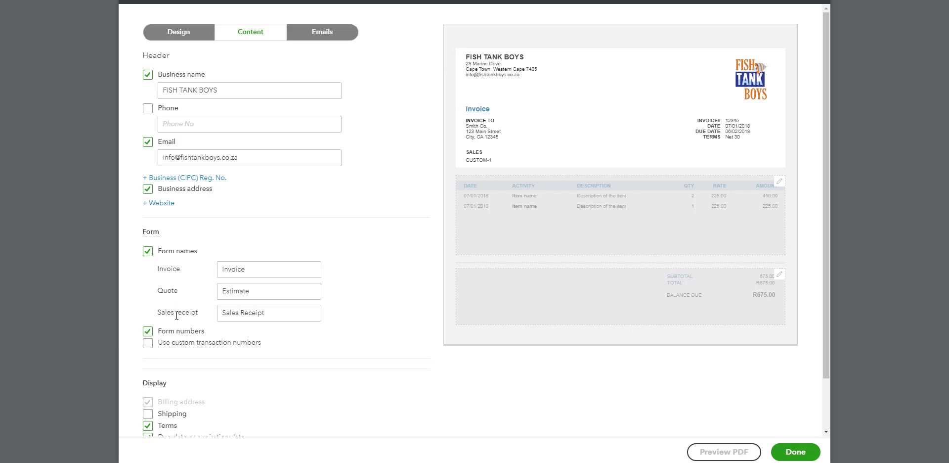
pyautogui.moveTo(254, 291); pyautogui.dragTo(220, 291)
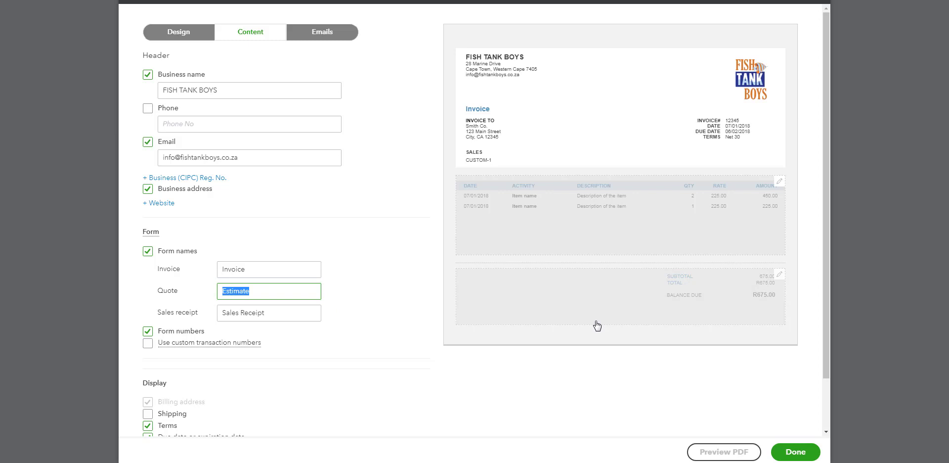
pyautogui.write('Quote')
pyautogui.click(795, 451)
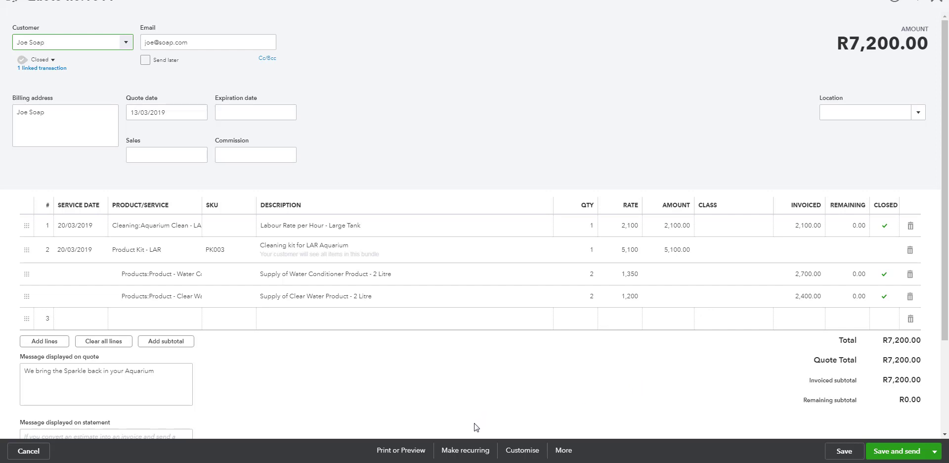
# Create a new quote template style and name it 'Quote in Afrikaans'
pyautogui.click(525, 450)
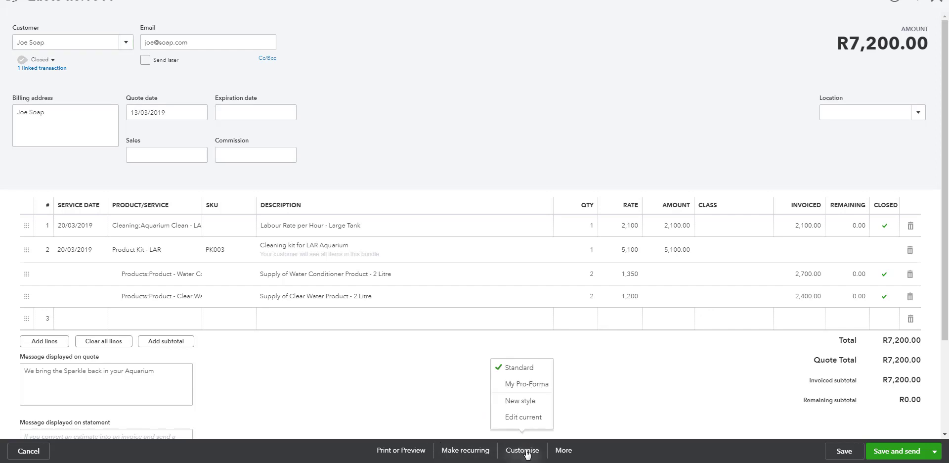
pyautogui.click(525, 405)
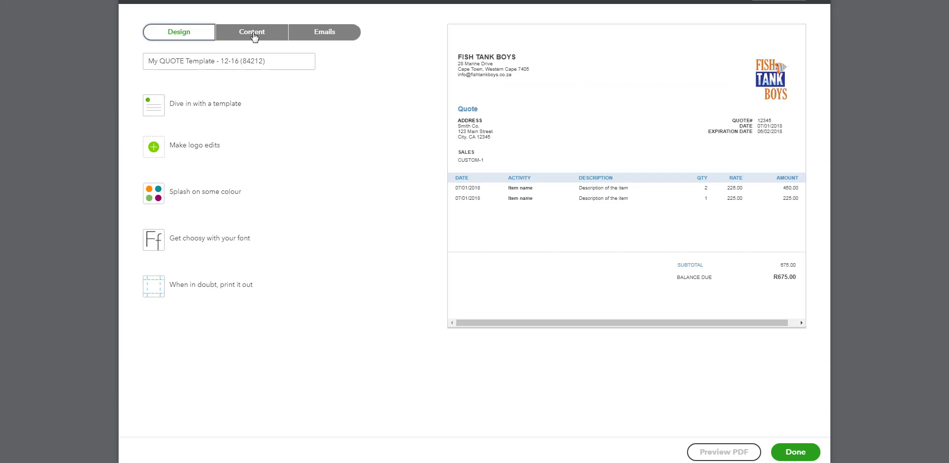
pyautogui.click(211, 53)
pyautogui.hotkey('shift', 'Left')
pyautogui.hotkey('shift', 'Left')
pyautogui.hotkey('shift', 'Left')
pyautogui.hotkey('shift', 'Left')
pyautogui.hotkey('shift', 'Home')
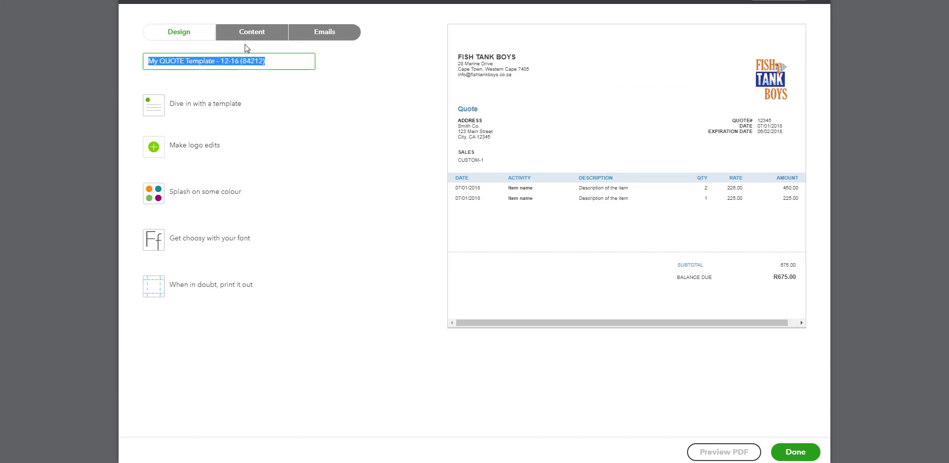
pyautogui.write('Quote i')
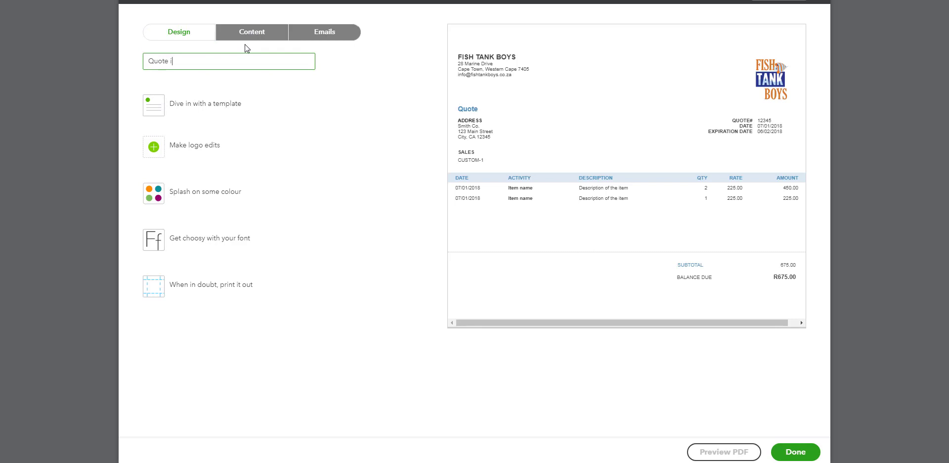
pyautogui.write('n Afrikaans')
# Replace the style's 'Quote' form name with 'Kwotasie' and save the style
pyautogui.click(262, 33)
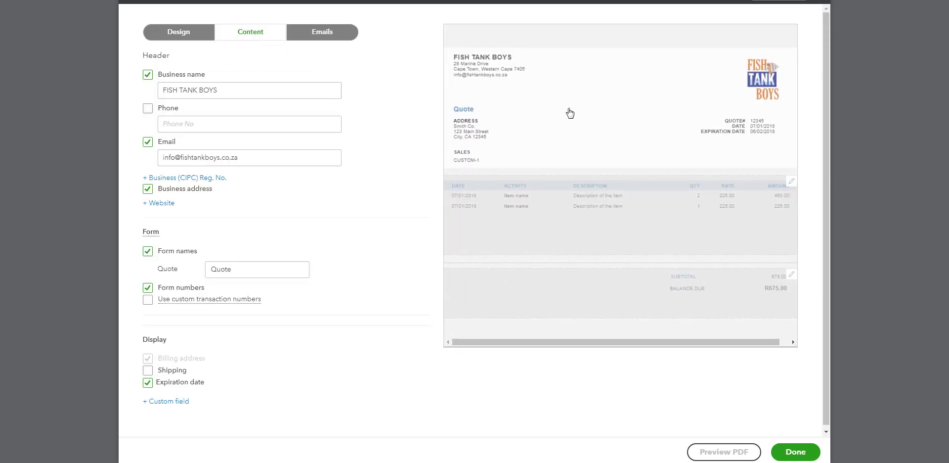
pyautogui.doubleClick(244, 269)
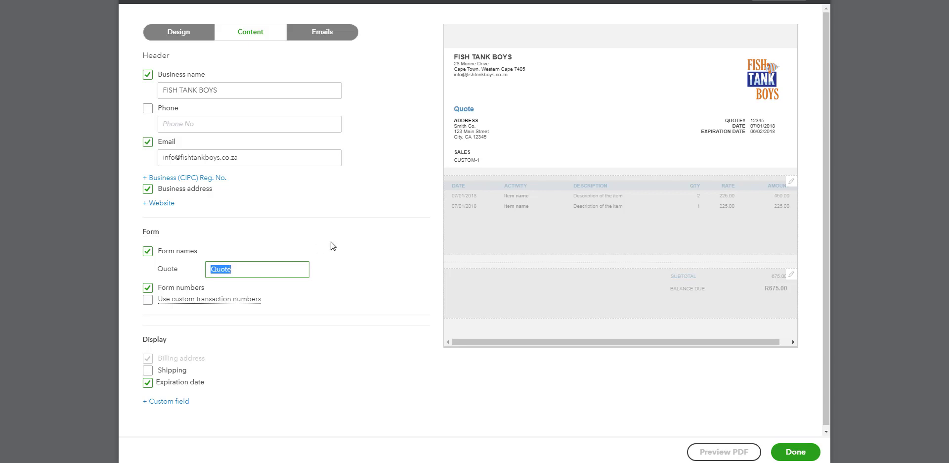
pyautogui.write('Kwotasie')
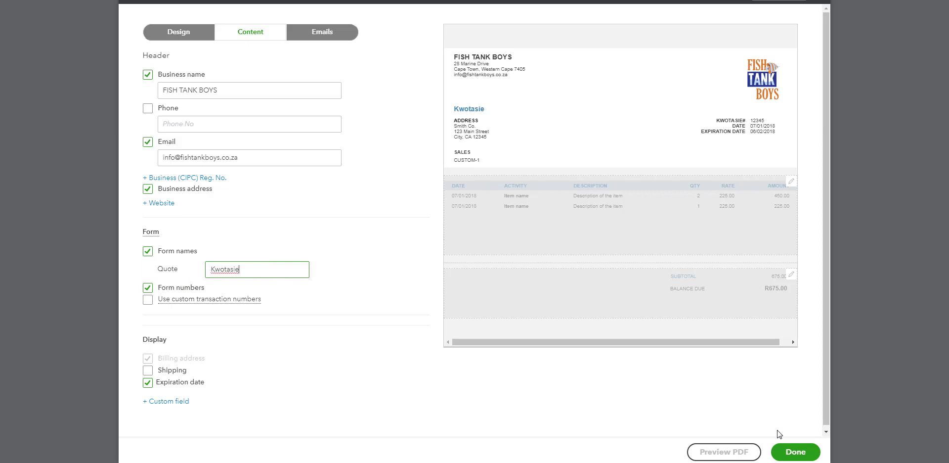
pyautogui.click(792, 452)
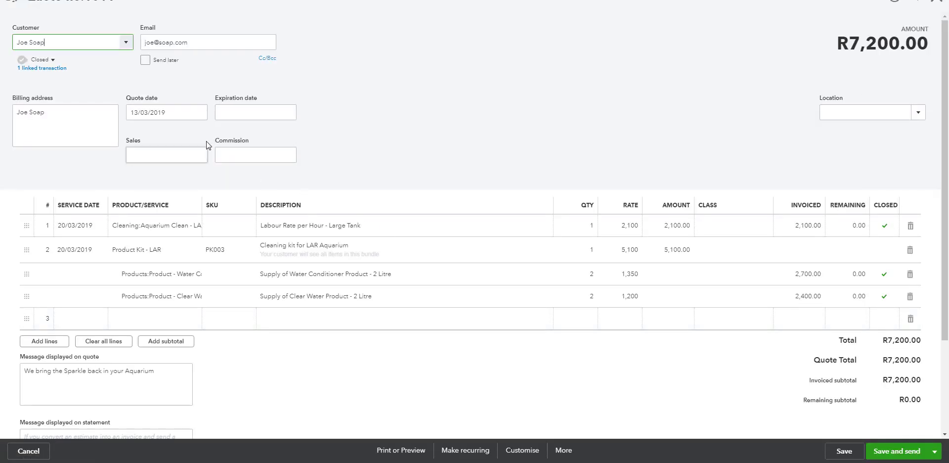
pyautogui.click(514, 450)
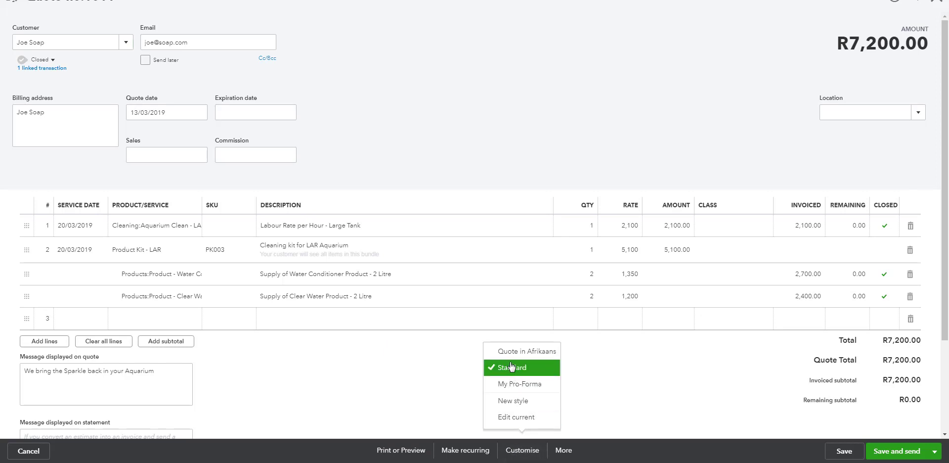
pyautogui.click(398, 450)
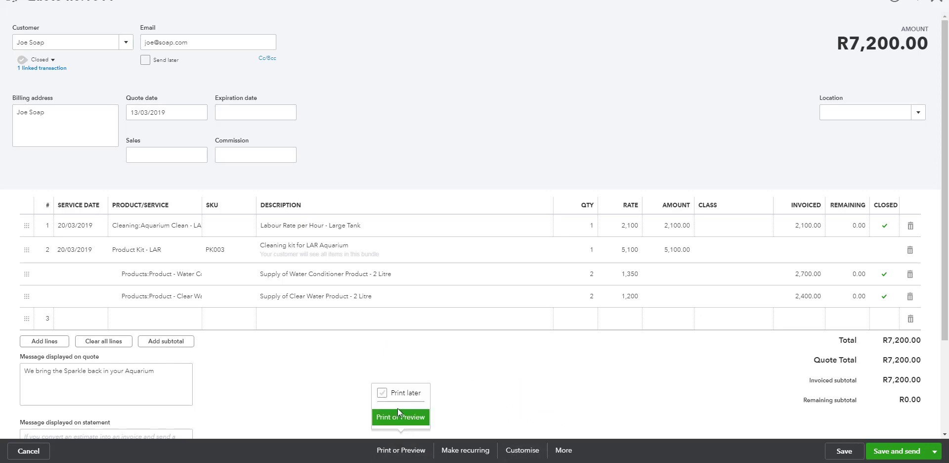
pyautogui.click(397, 418)
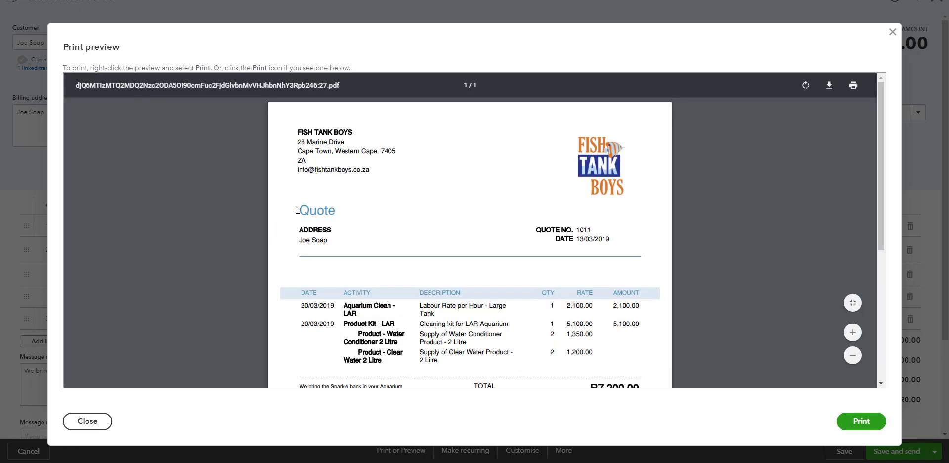
pyautogui.moveTo(299, 210); pyautogui.dragTo(340, 212)
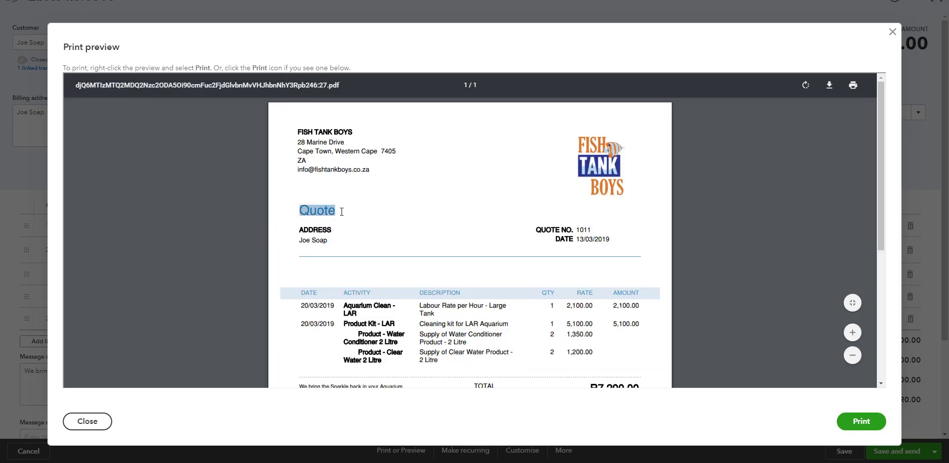
pyautogui.click(892, 32)
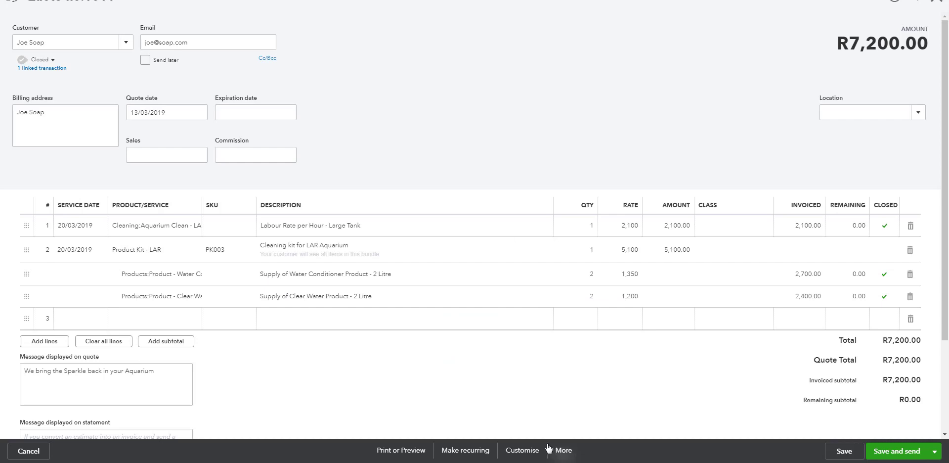
# Apply 'Quote in Afrikaans' to quote 1011, save it, and confirm the preview reads 'Kwotasie'
pyautogui.click(523, 453)
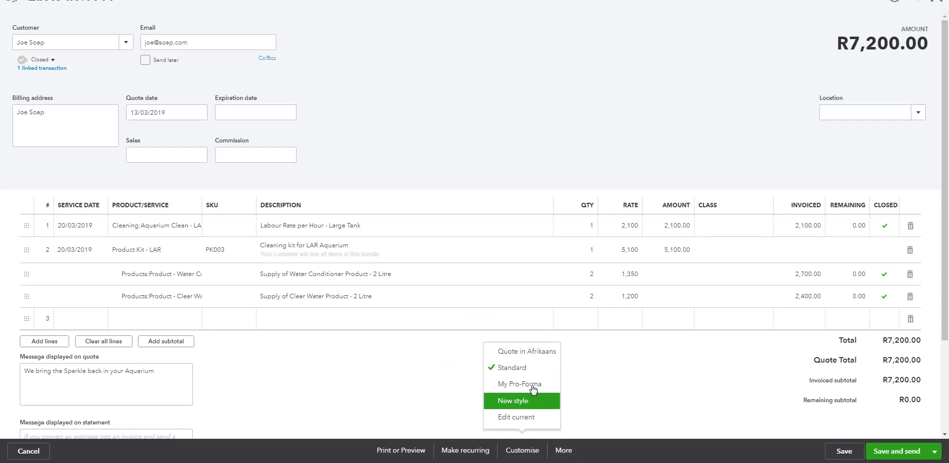
pyautogui.click(526, 350)
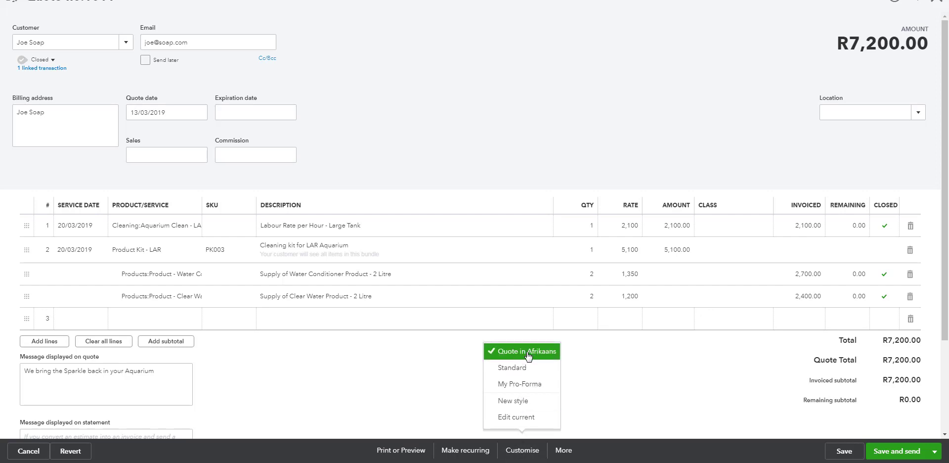
pyautogui.moveTo(403, 454)
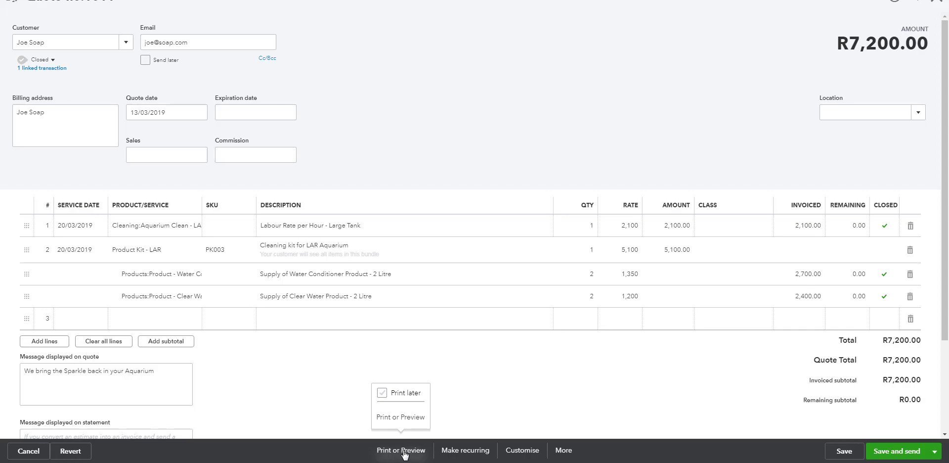
pyautogui.click(401, 418)
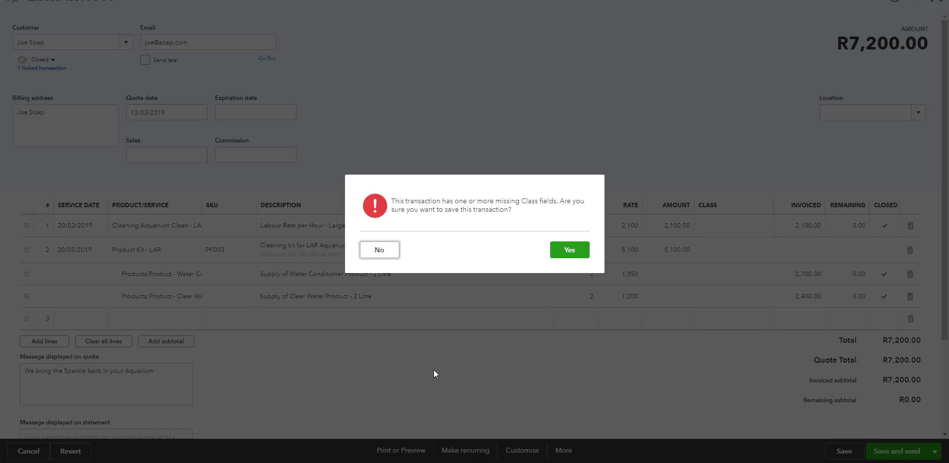
pyautogui.click(569, 252)
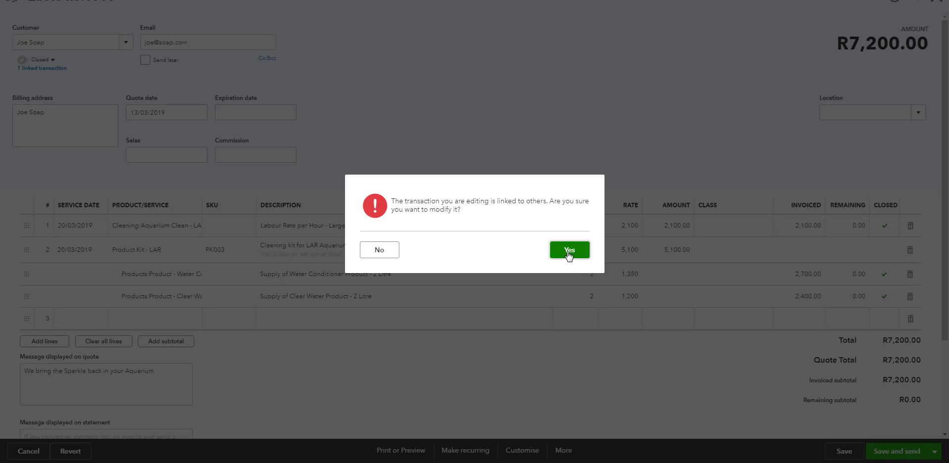
pyautogui.click(569, 252)
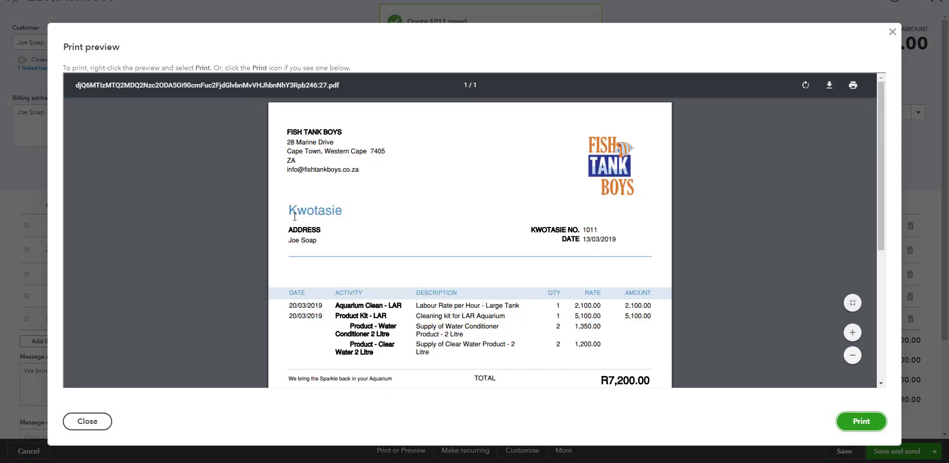
pyautogui.moveTo(288, 212); pyautogui.dragTo(332, 212)
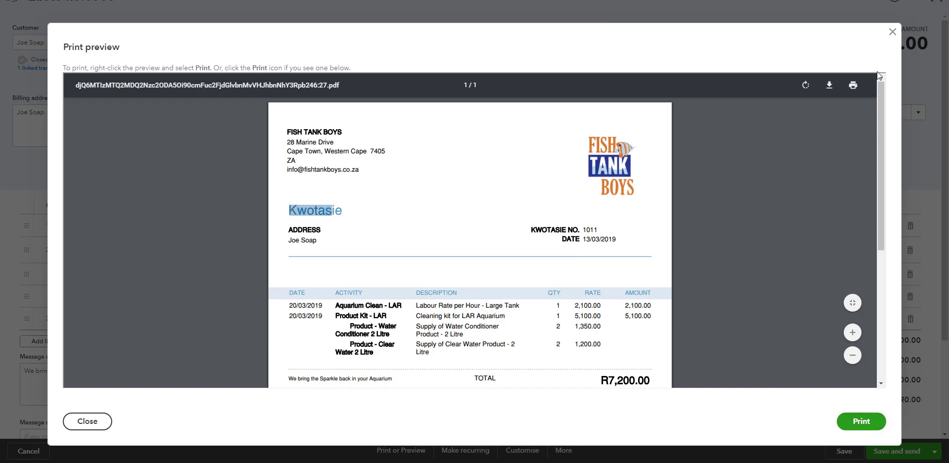
pyautogui.click(893, 33)
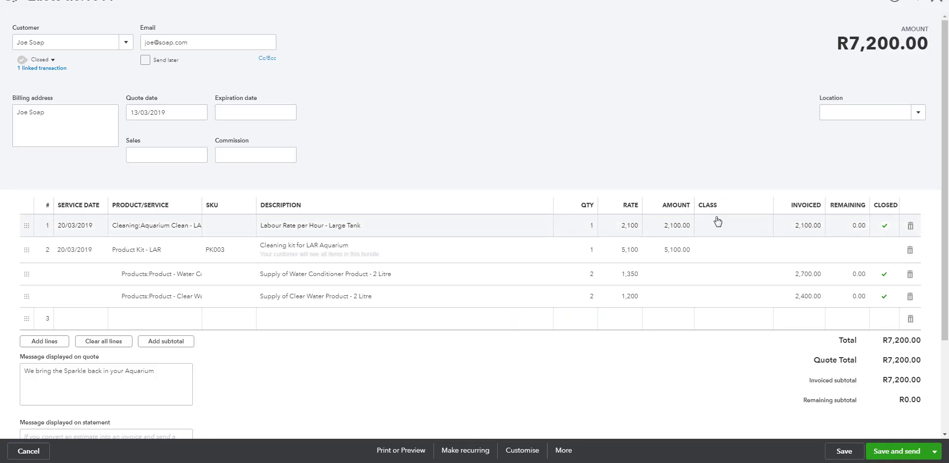